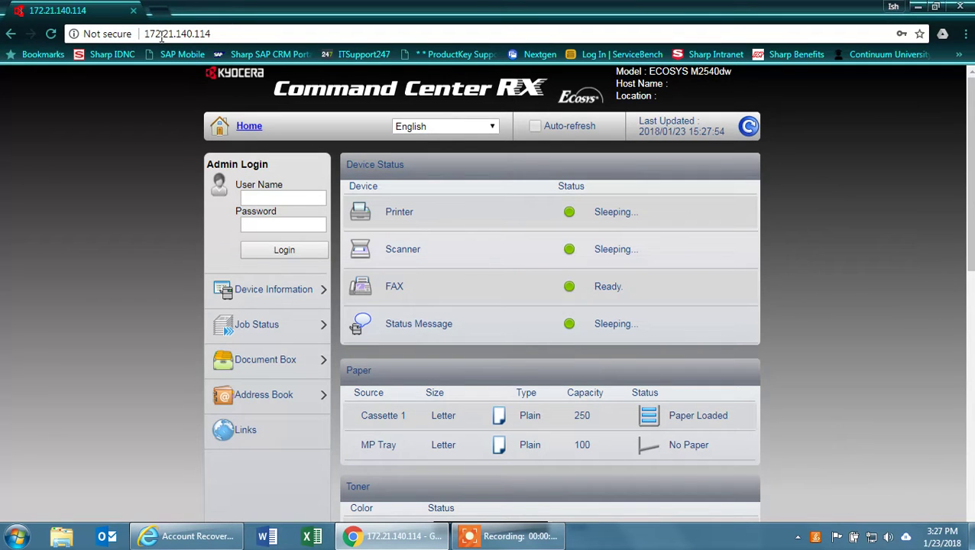
# Step: Log in to Command Center RX as Admin with the administrator password
pyautogui.click(253, 200)
pyautogui.write('Admin')
pyautogui.click(266, 224)
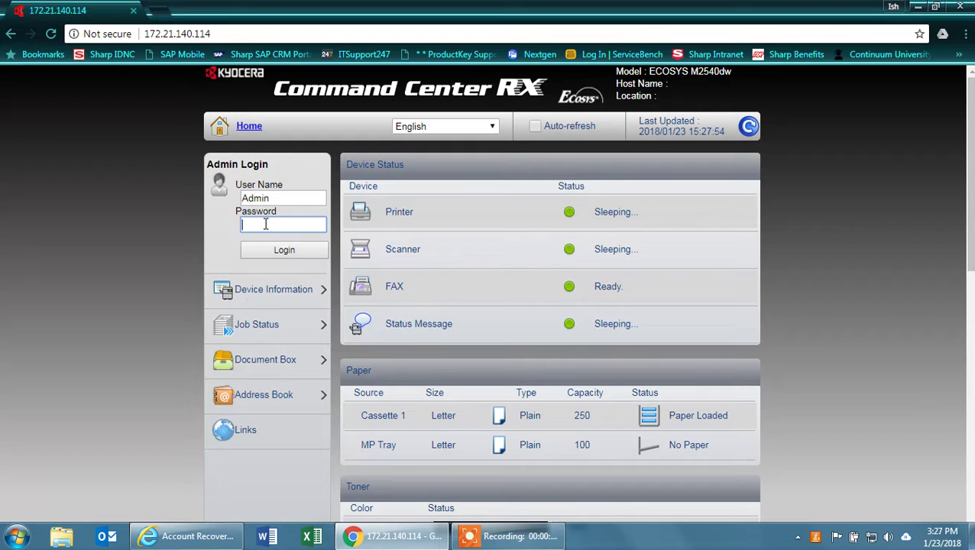
pyautogui.write('•')
pyautogui.click(282, 250)
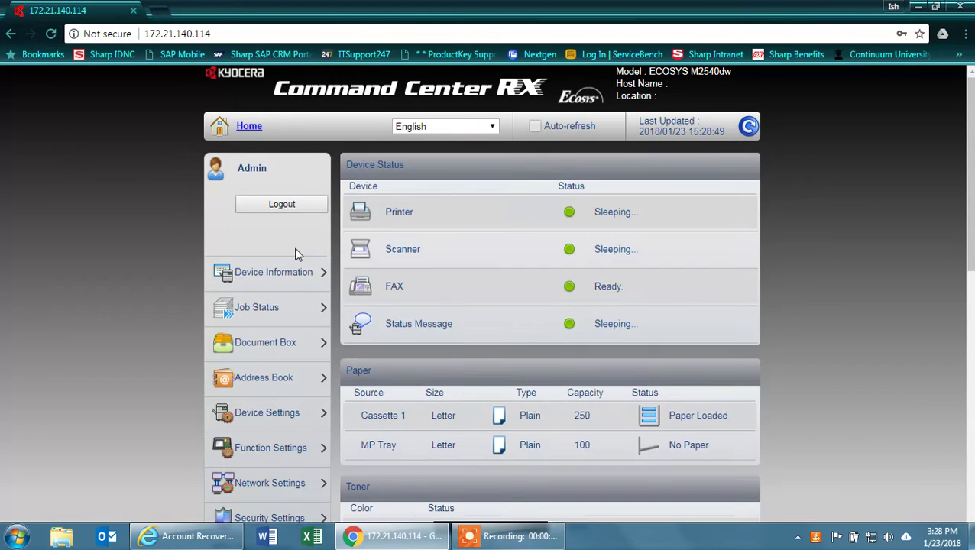
# Step: Go to the E-mail page under Function Settings in the left menu
pyautogui.scroll(-1, 273, 437)
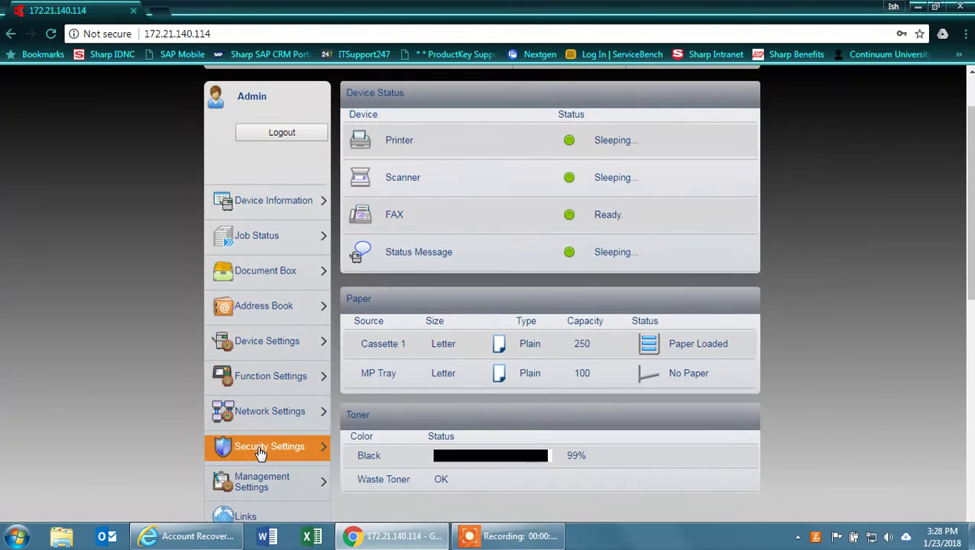
pyautogui.click(279, 382)
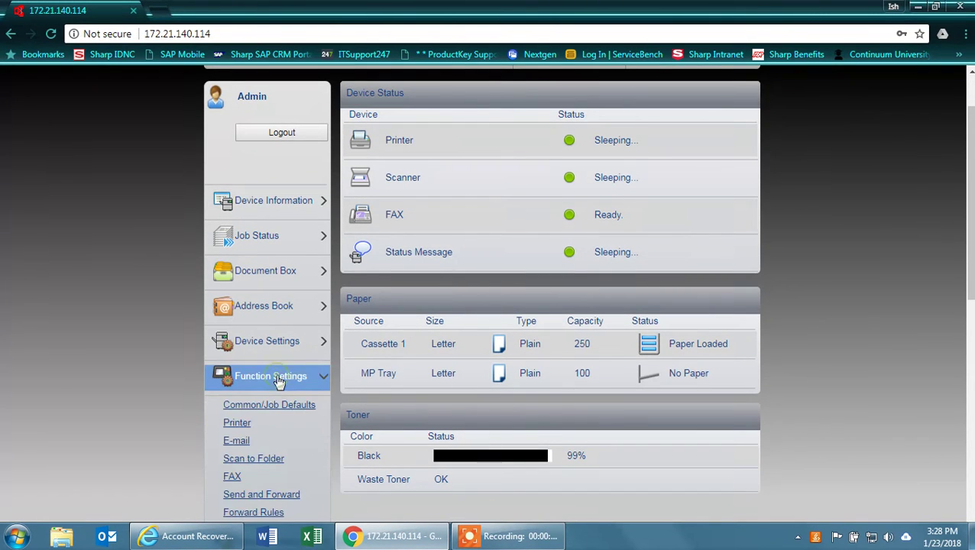
pyautogui.click(235, 441)
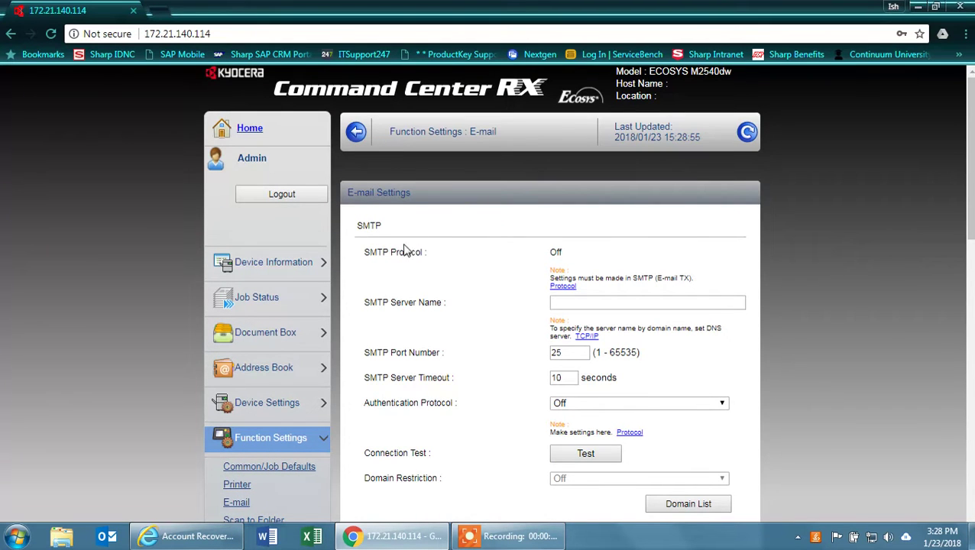
# Step: Set SMTP (E-mail TX) to On with SSL/TLS security on the Protocol page and submit
pyautogui.click(565, 287)
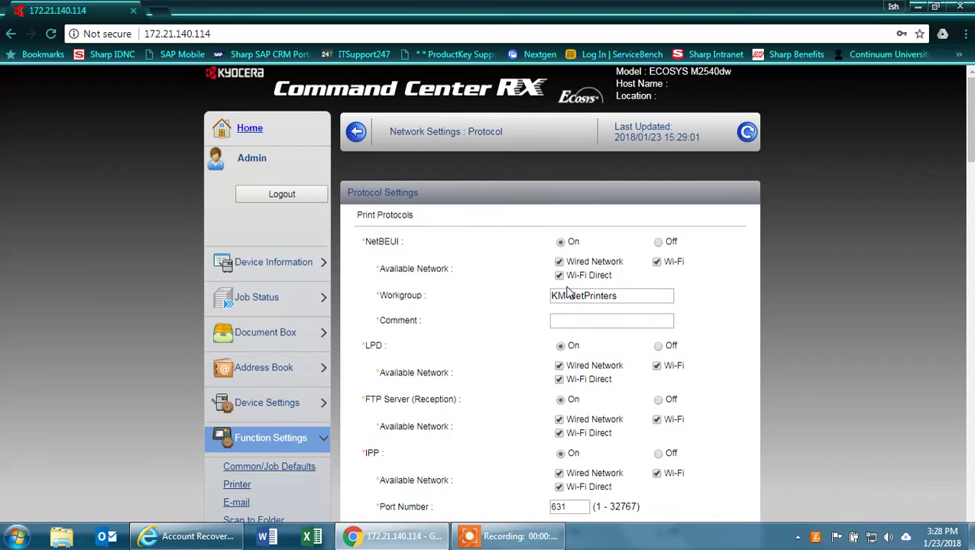
pyautogui.scroll(-8, 567, 293)
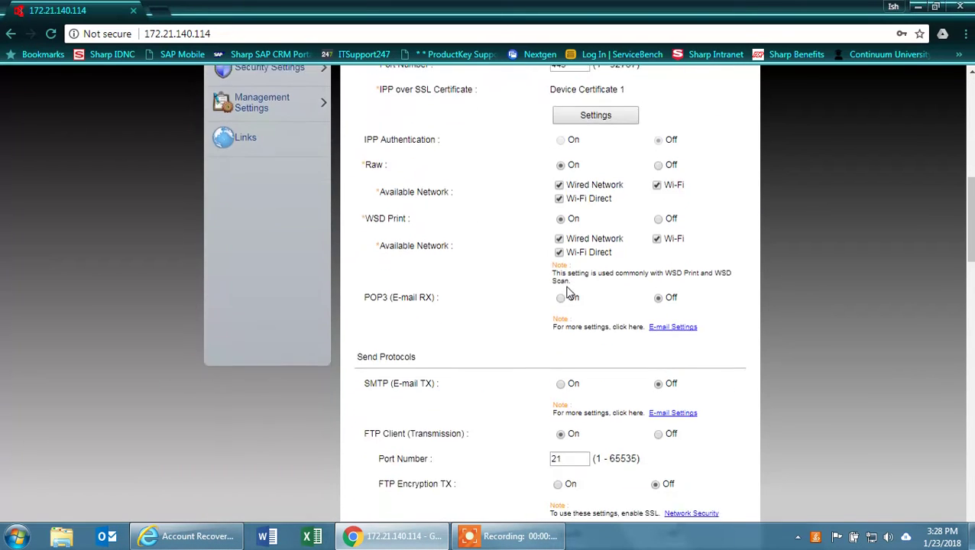
pyautogui.scroll(-1, 567, 293)
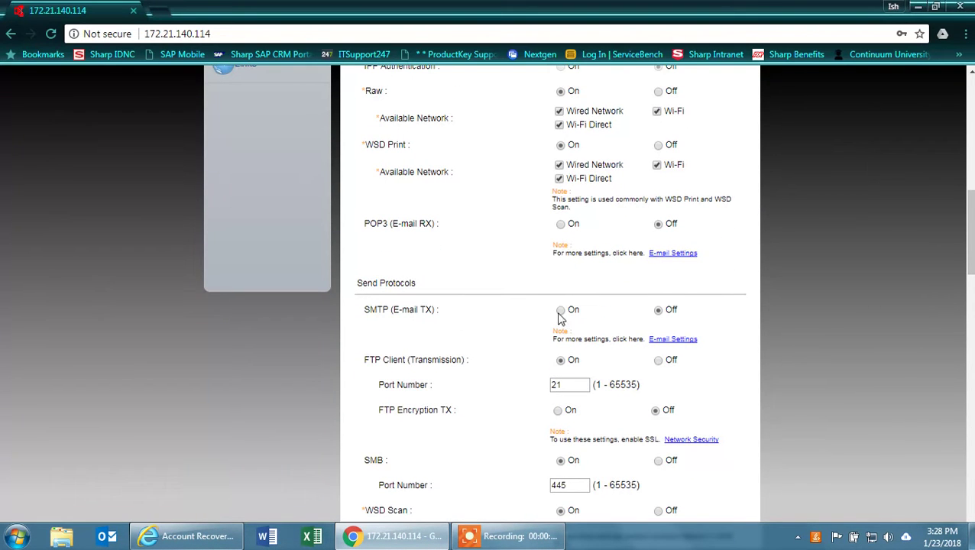
pyautogui.click(561, 312)
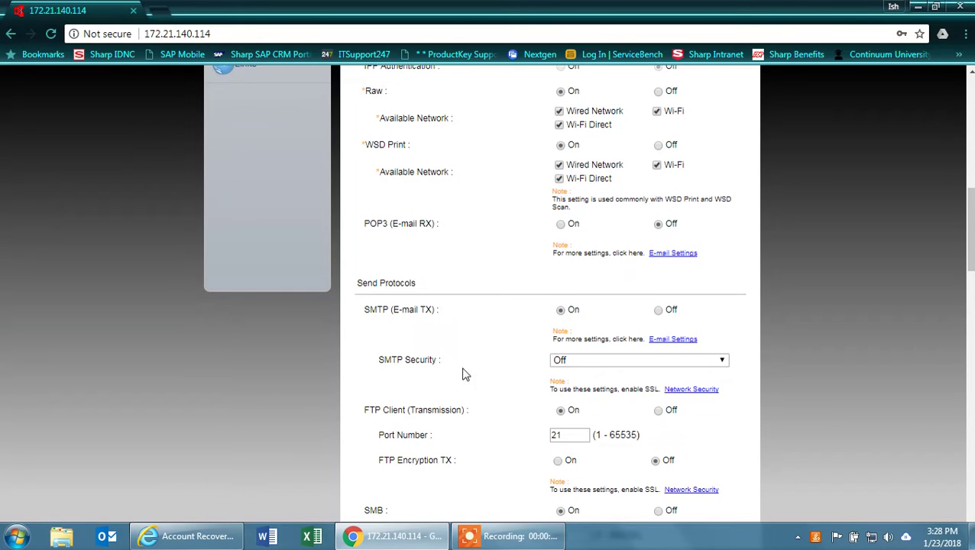
pyautogui.click(585, 362)
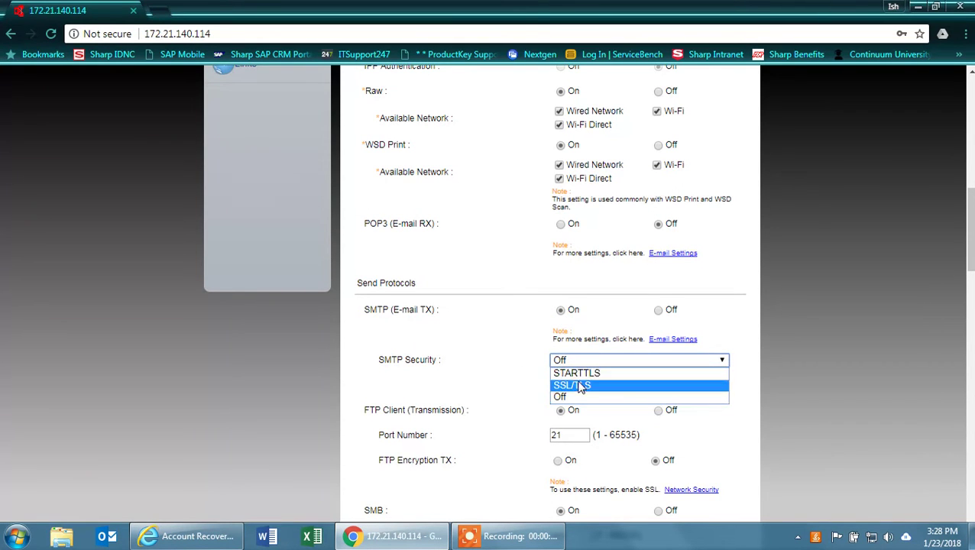
pyautogui.click(580, 386)
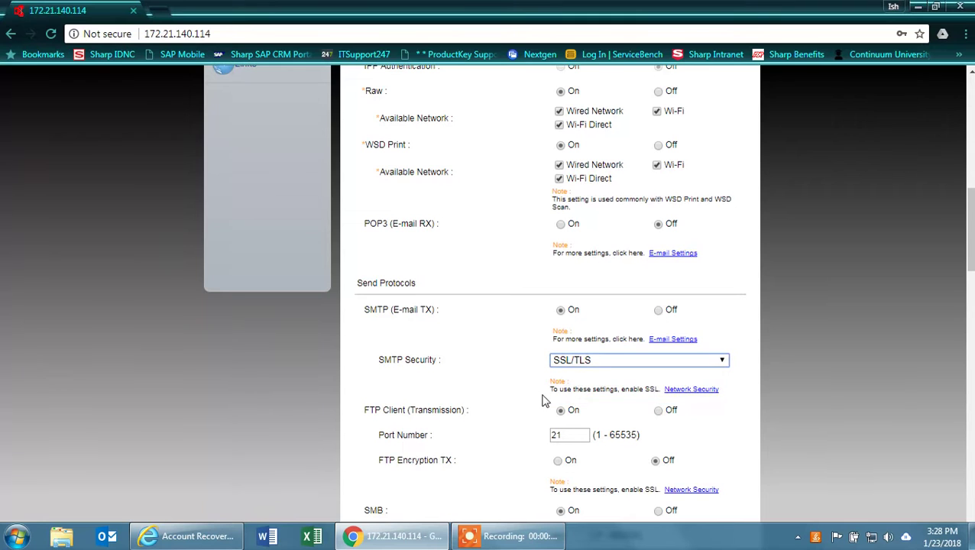
pyautogui.scroll(-6, 544, 398)
pyautogui.scroll(-10, 542, 397)
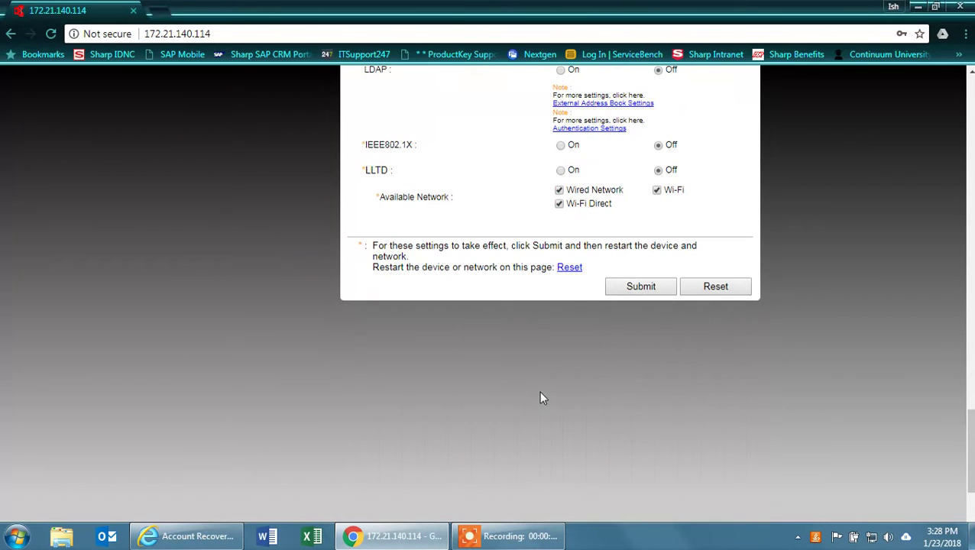
pyautogui.click(641, 289)
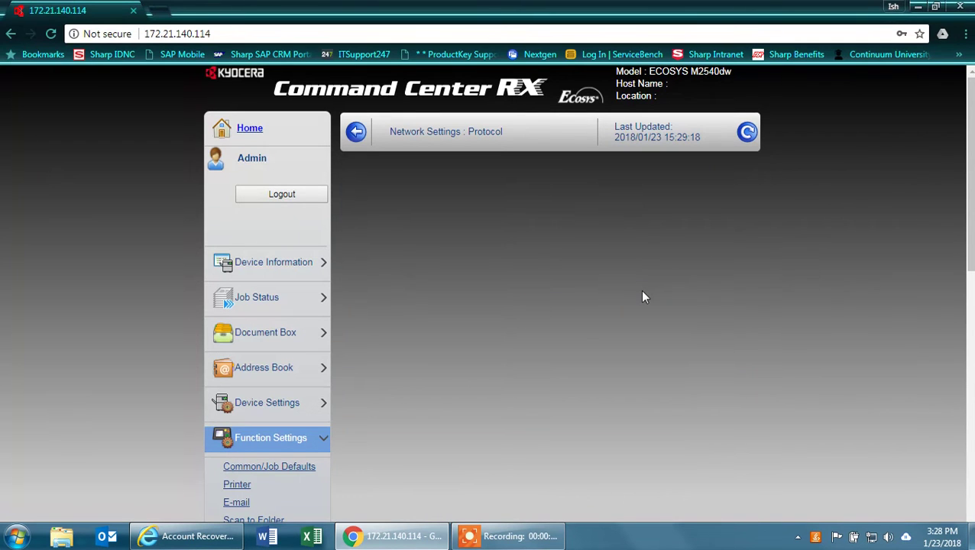
# Step: Enter smtp.gmail.com as the SMTP server name and change the port from 25 to 465
pyautogui.scroll(-2, 183, 327)
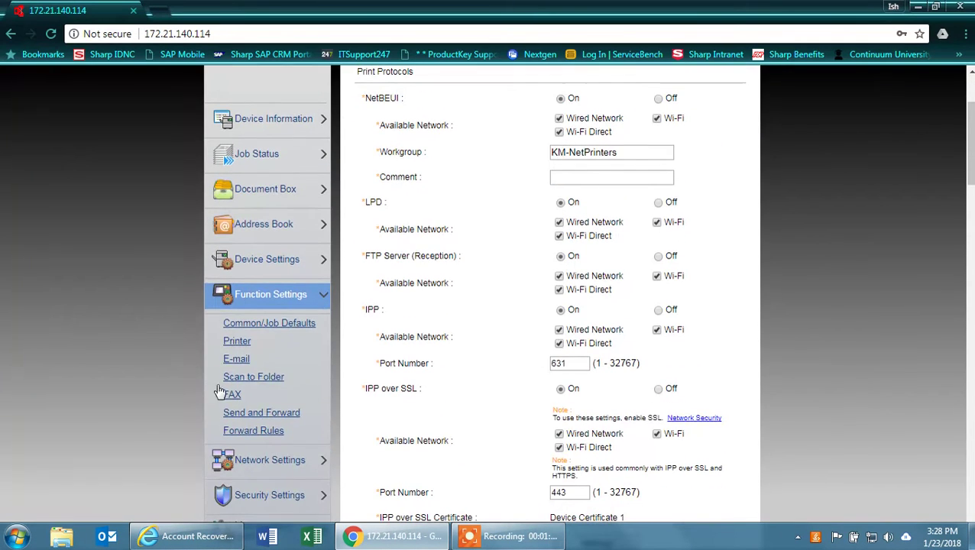
pyautogui.click(235, 362)
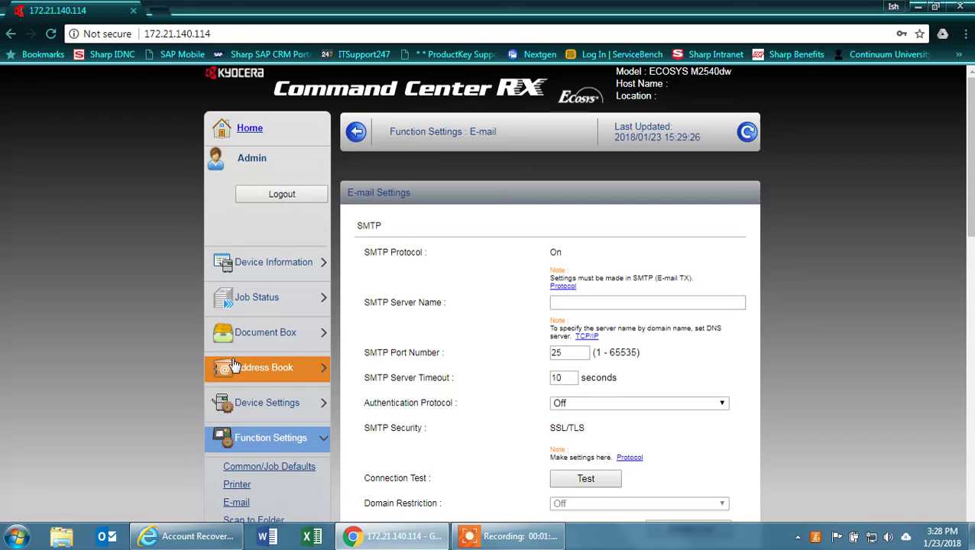
pyautogui.click(571, 300)
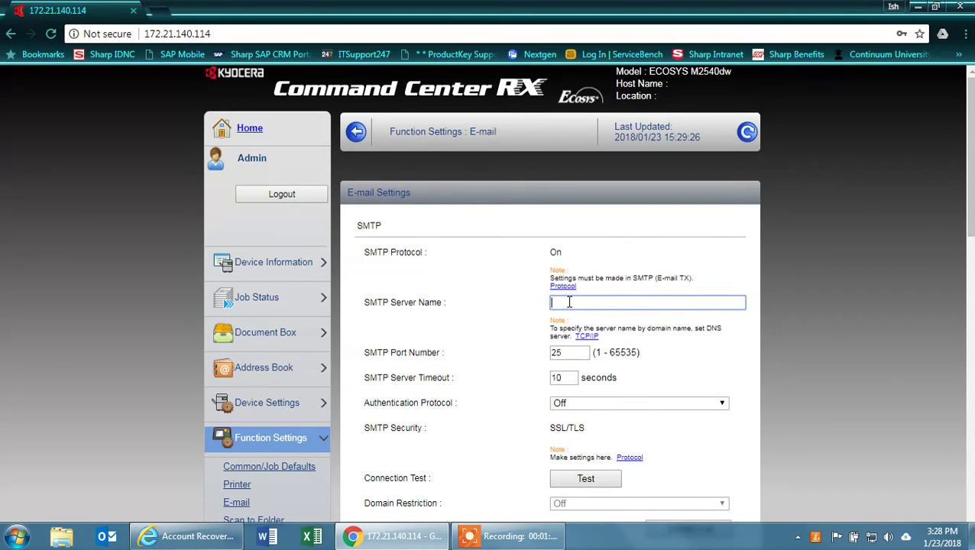
pyautogui.write('smtp.gmail.com')
pyautogui.doubleClick(562, 352)
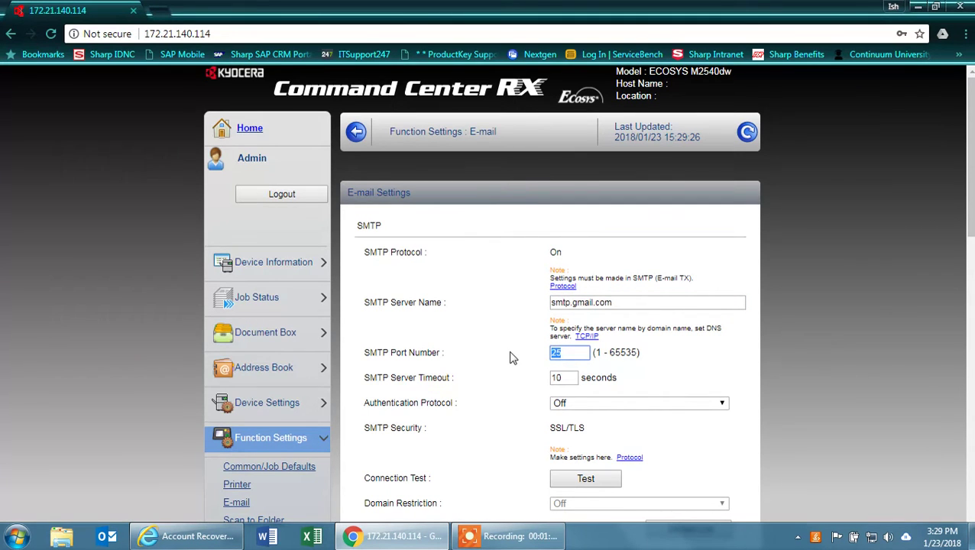
pyautogui.write('465')
# Step: Turn SMTP authentication on and set it to authenticate as Other
pyautogui.scroll(-1, 507, 360)
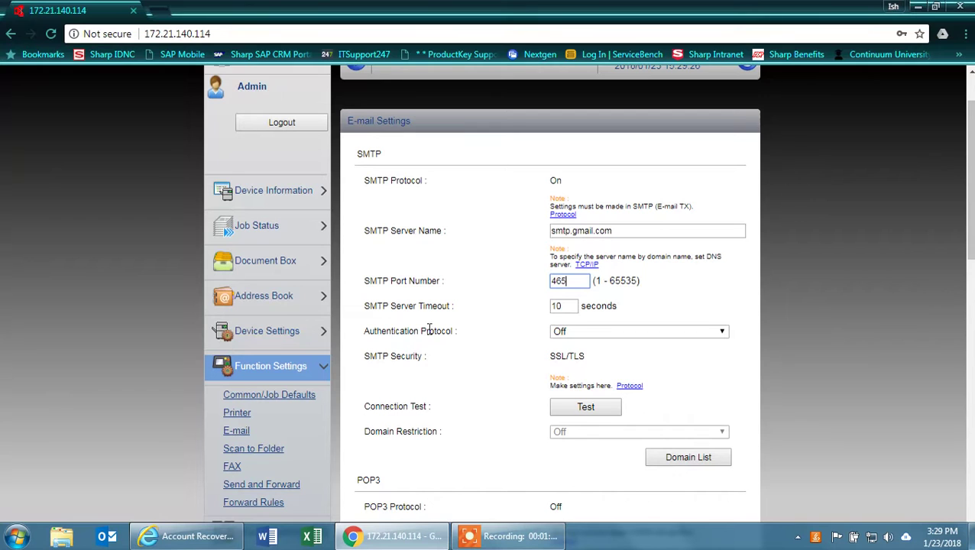
pyautogui.click(657, 331)
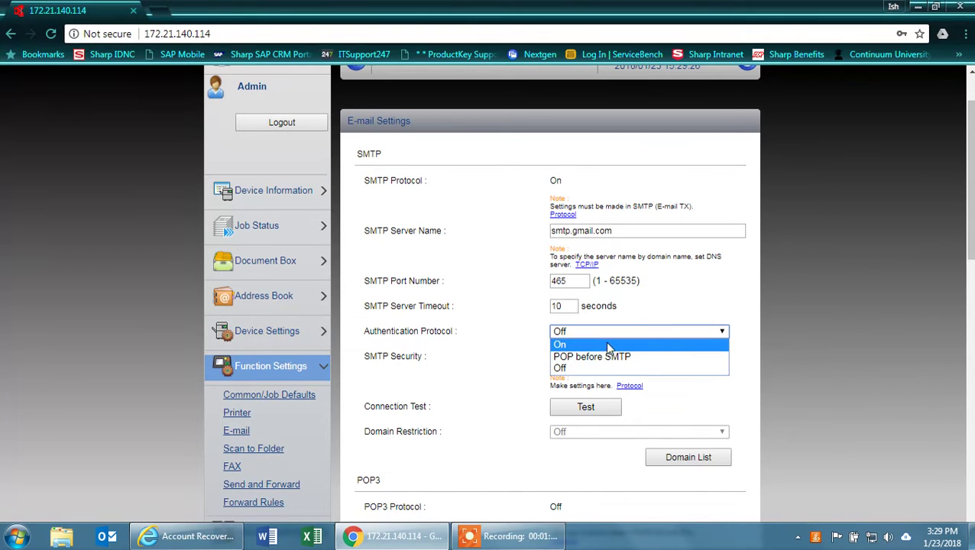
pyautogui.click(577, 345)
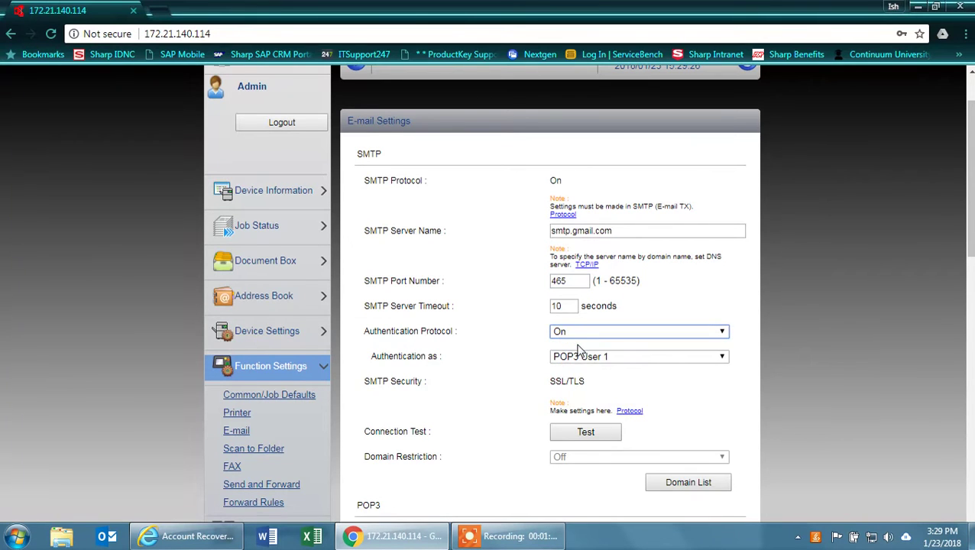
pyautogui.click(621, 364)
pyautogui.click(569, 405)
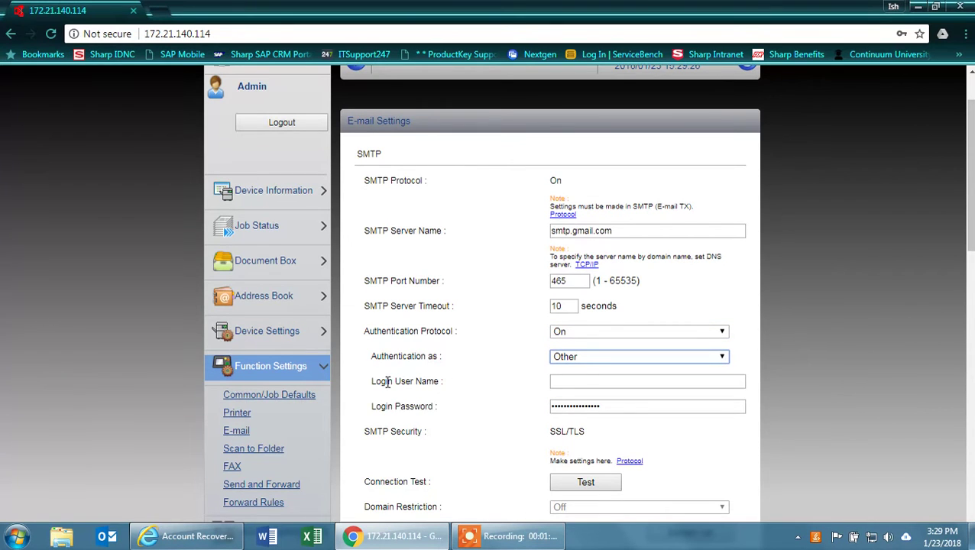
# Step: Enter the copier's Gmail address as login user name and replace the login password
pyautogui.click(585, 382)
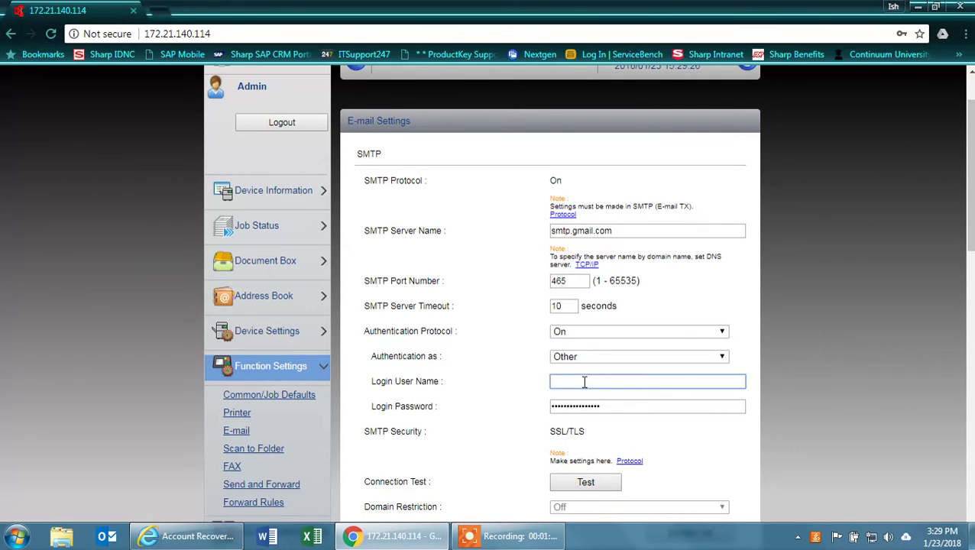
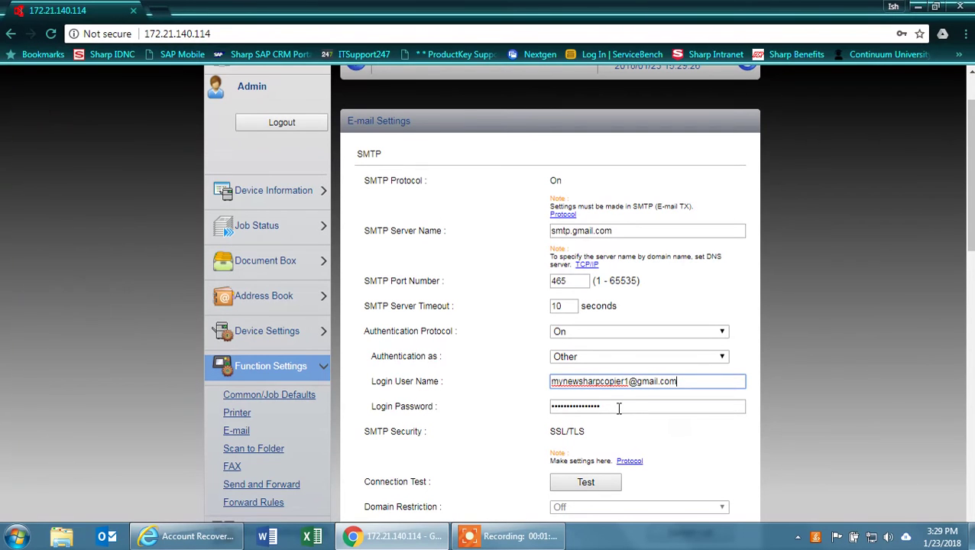
pyautogui.doubleClick(619, 408)
pyautogui.write('***************')
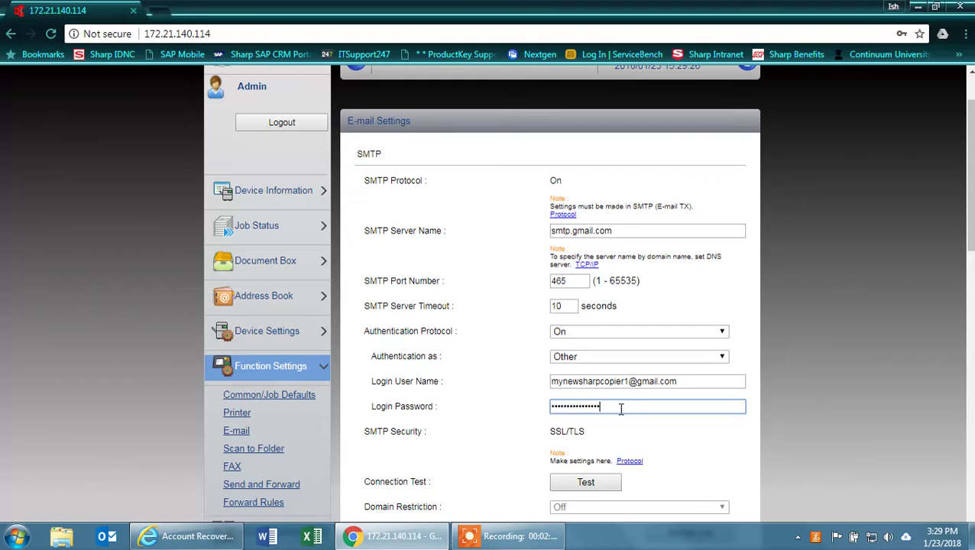
pyautogui.moveTo(620, 408); pyautogui.dragTo(514, 411)
pyautogui.press('BackSpace')
pyautogui.write('**********')
# Step: Enter the copier's Gmail address as Sender Address, inserting the missing '1'
pyautogui.scroll(-2, 529, 385)
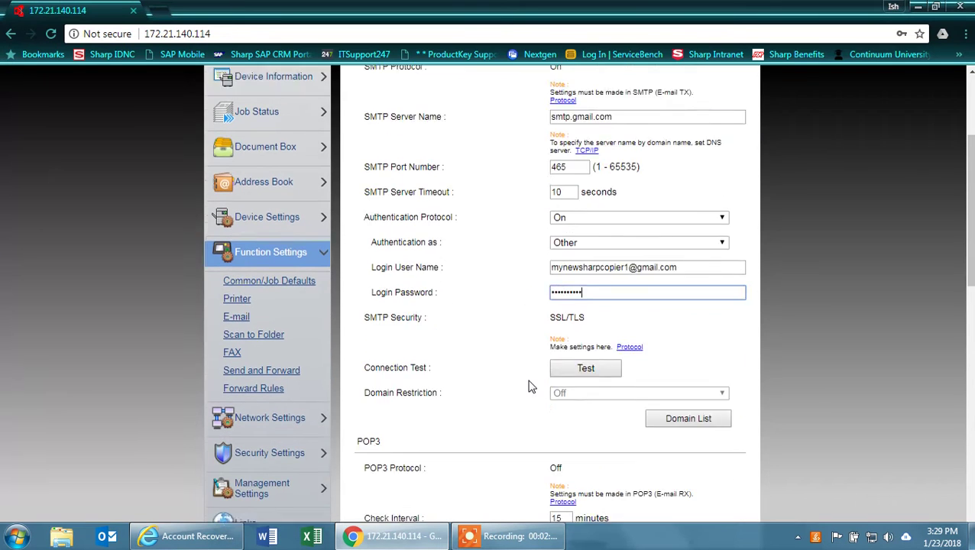
pyautogui.scroll(-5, 520, 339)
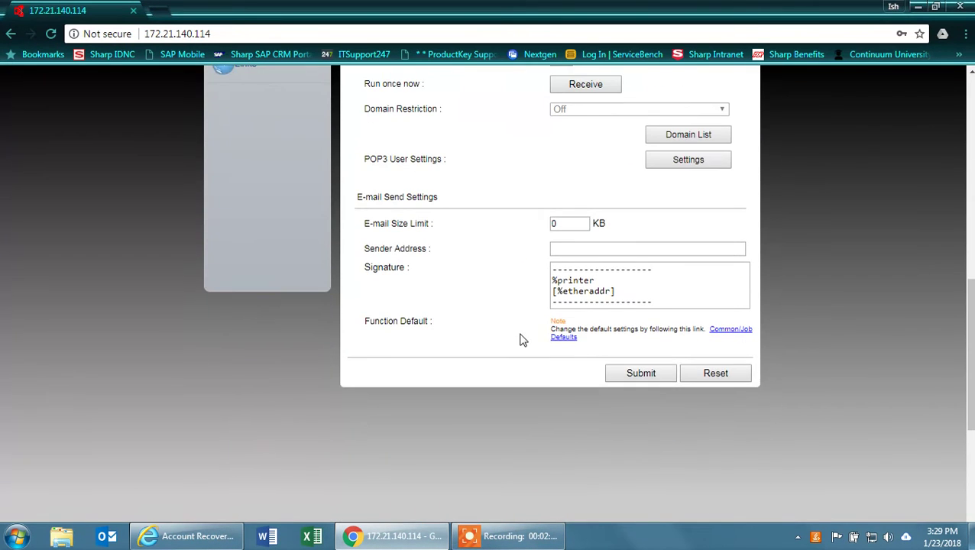
pyautogui.click(573, 250)
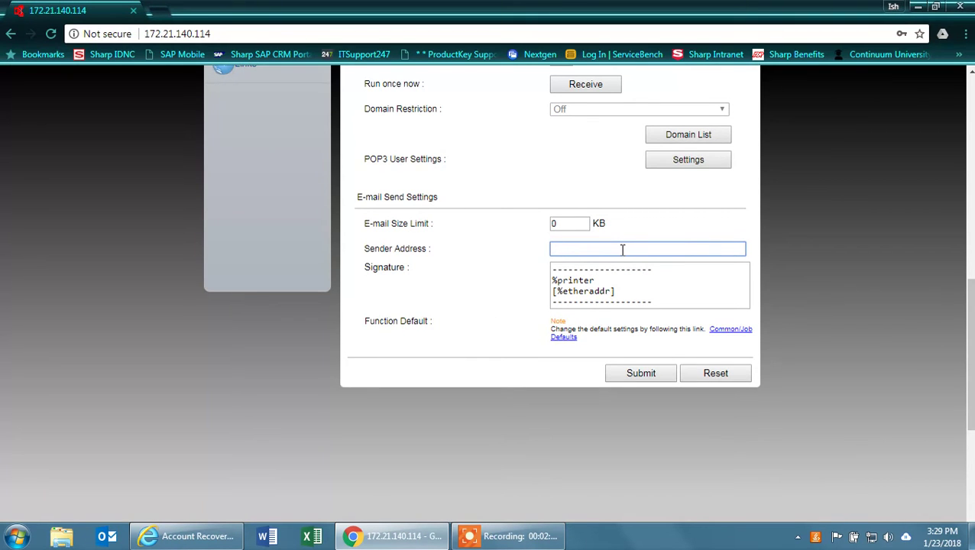
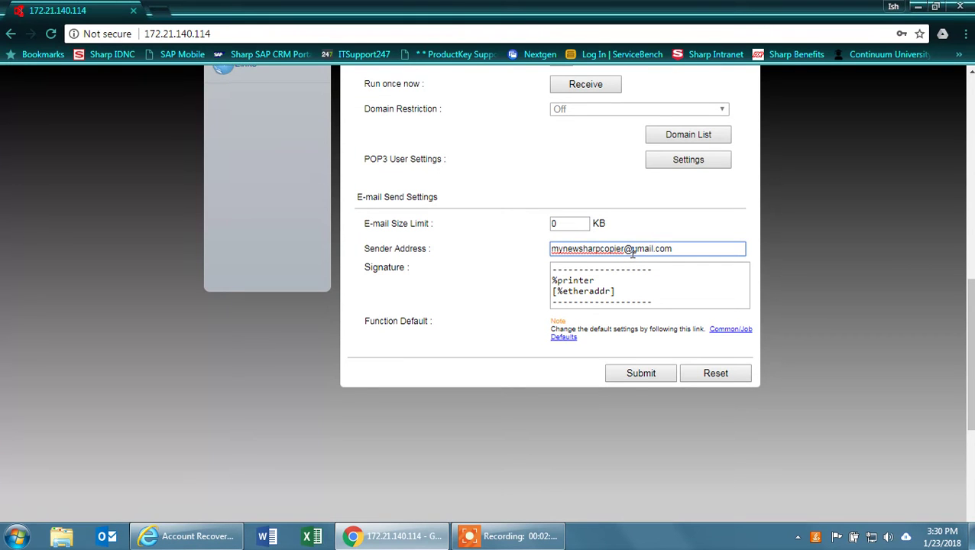
pyautogui.scroll(7, 604, 256)
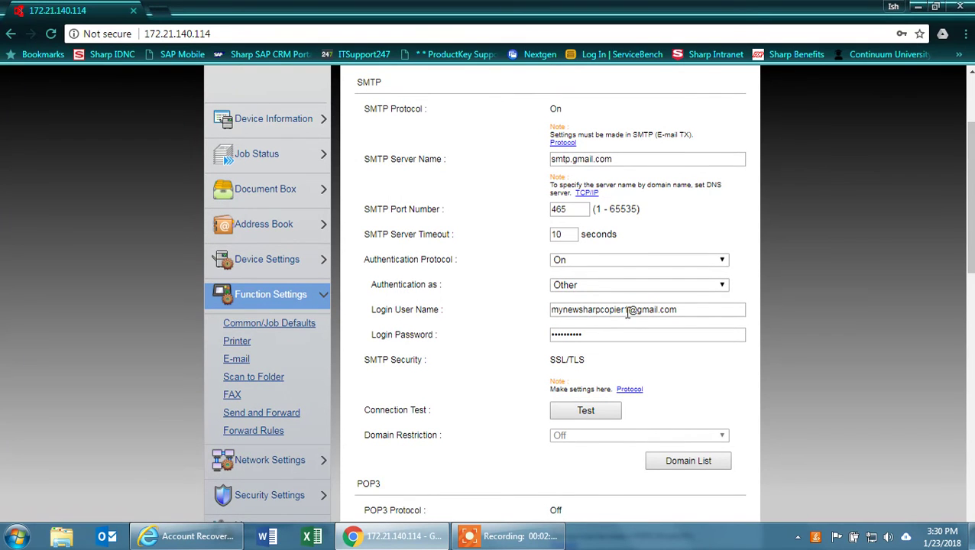
pyautogui.scroll(-7, 628, 312)
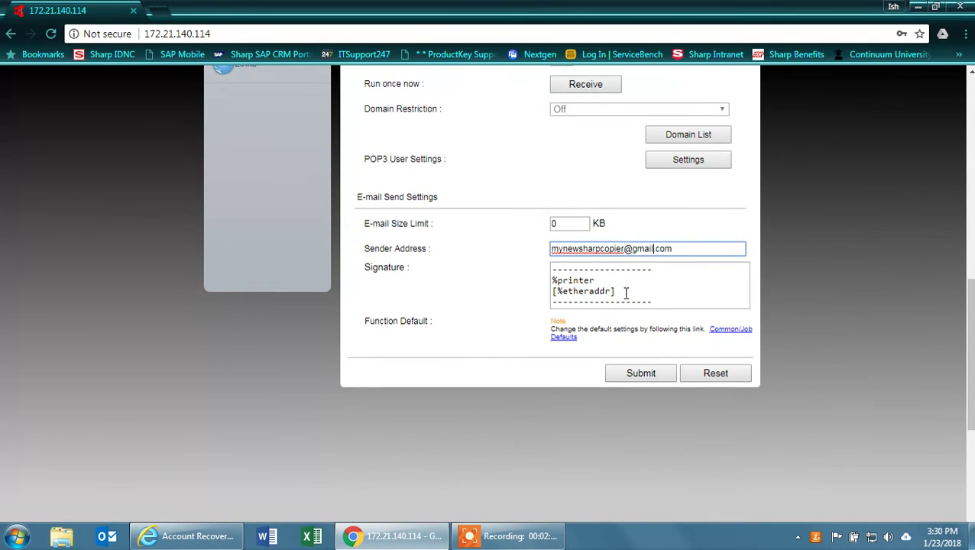
pyautogui.click(624, 248)
pyautogui.write('1')
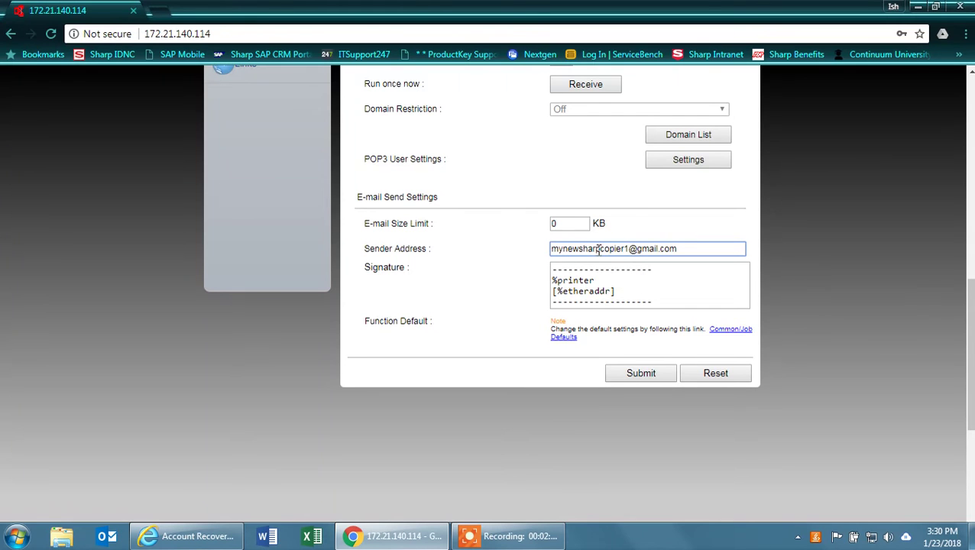
# Step: Submit the e-mail settings
pyautogui.scroll(5, 626, 254)
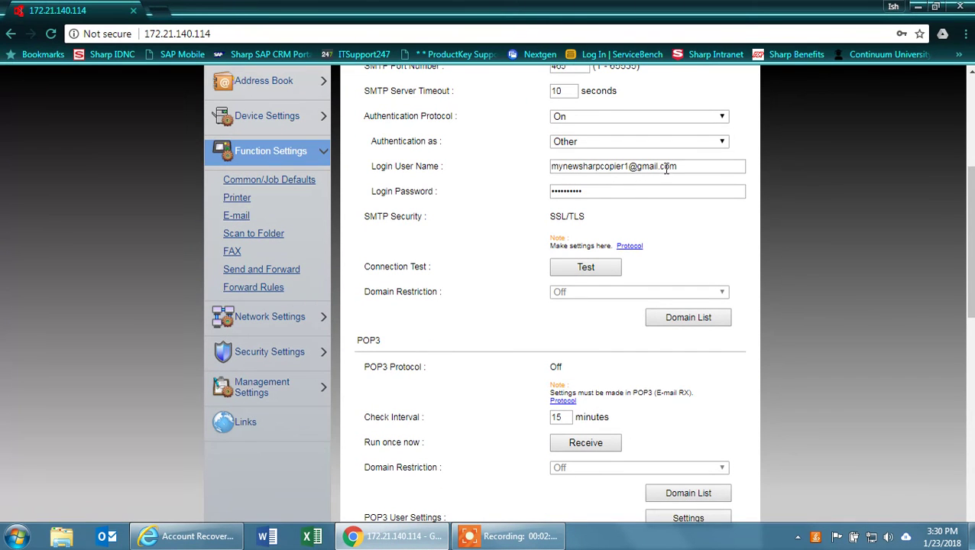
pyautogui.scroll(-5, 613, 257)
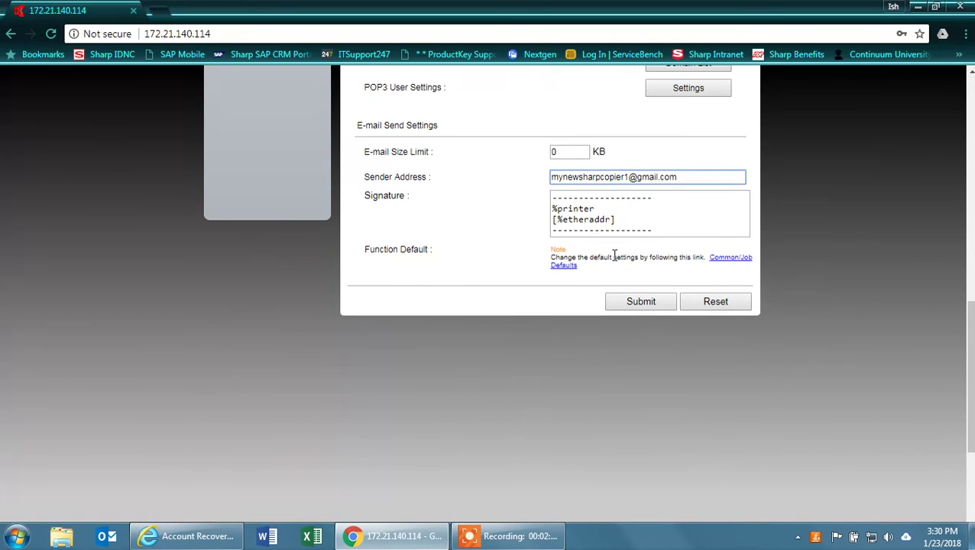
pyautogui.click(648, 299)
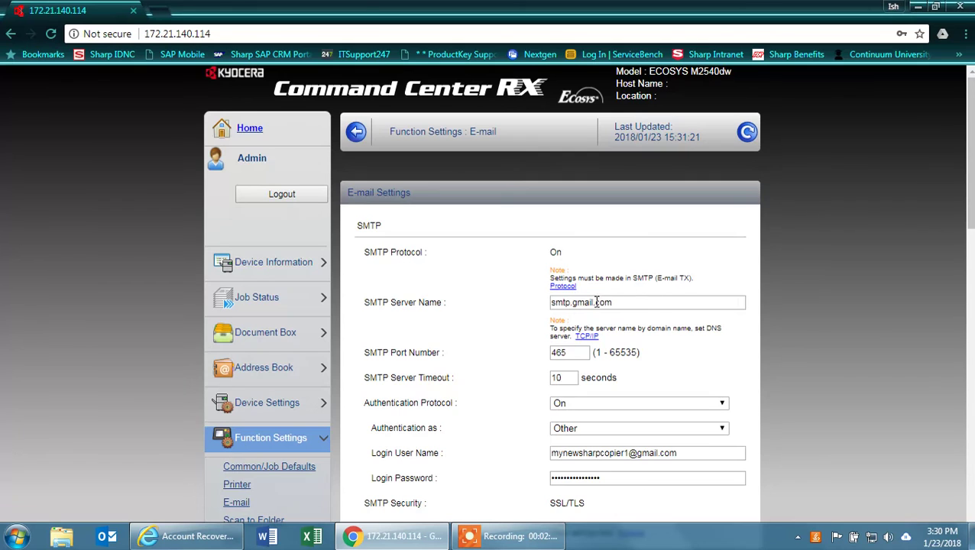
# Step: Run the SMTP Connection Test to smtp.gmail.com and confirm Connection OK
pyautogui.scroll(-3, 597, 302)
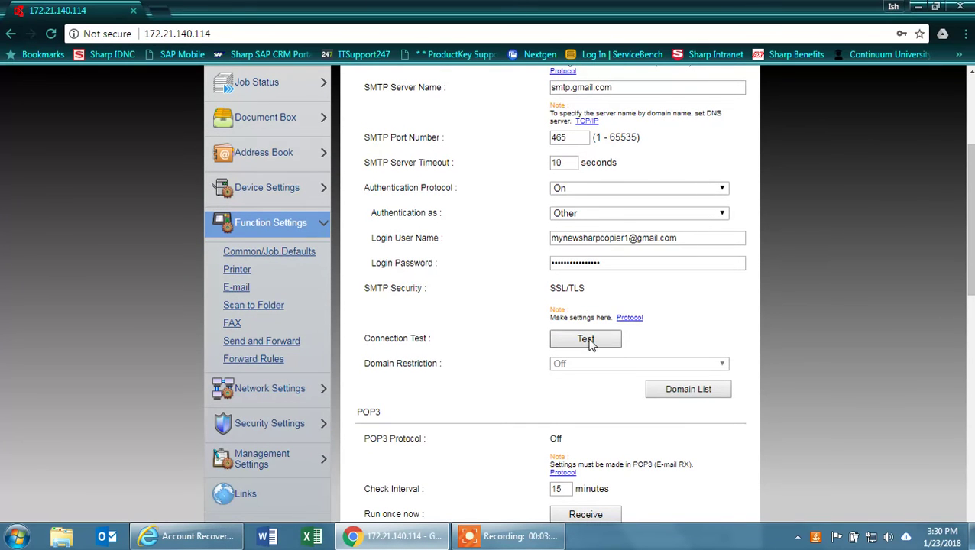
pyautogui.click(586, 339)
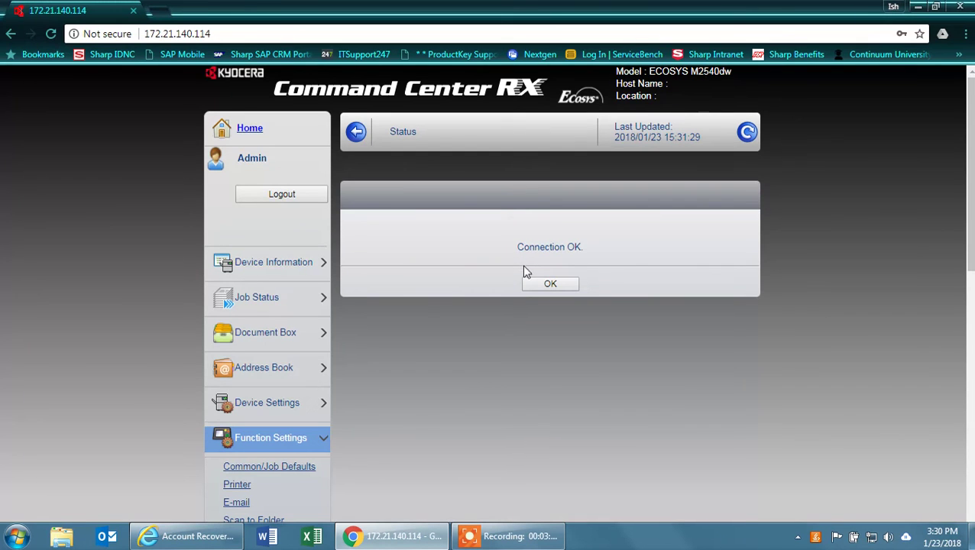
# Step: Open the Notification/Report page under Management Settings
pyautogui.scroll(-4, 430, 302)
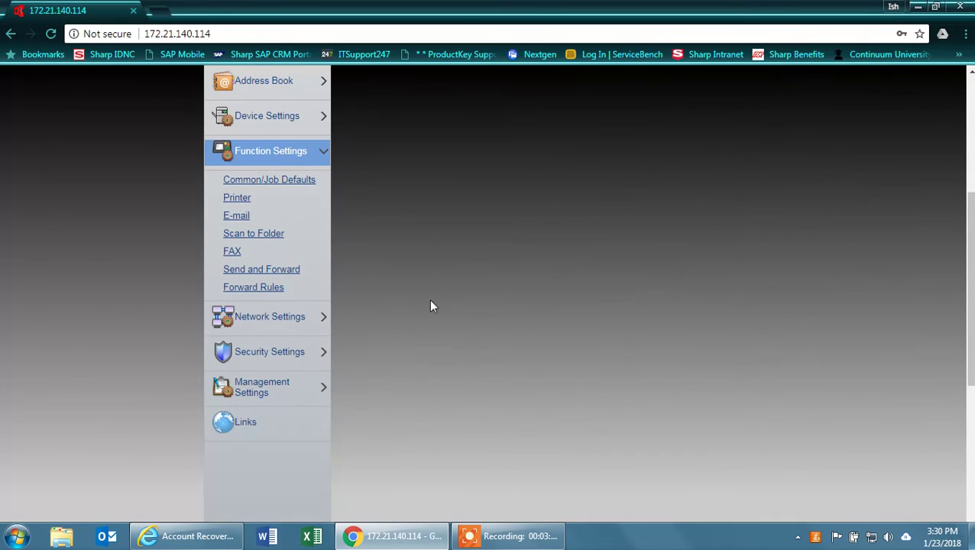
pyautogui.click(265, 352)
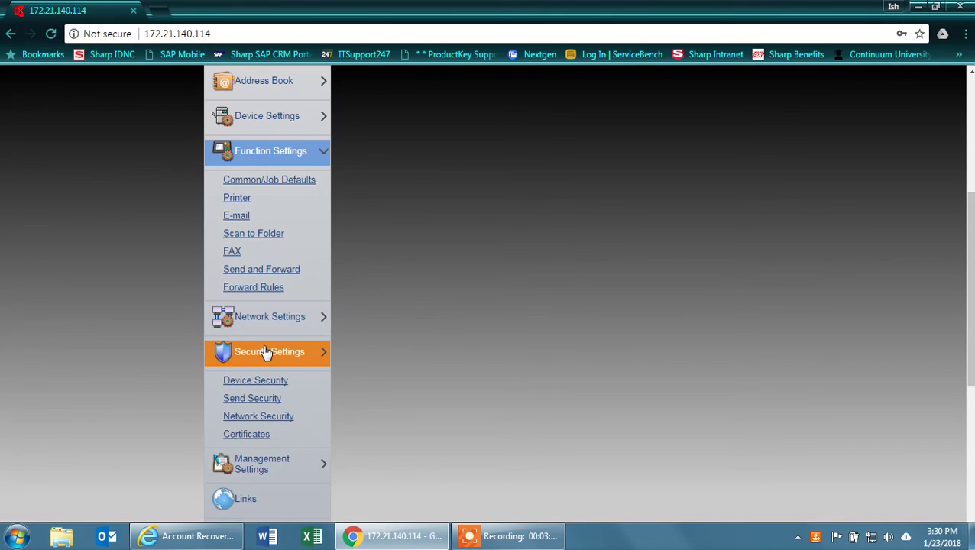
pyautogui.click(265, 353)
pyautogui.click(256, 397)
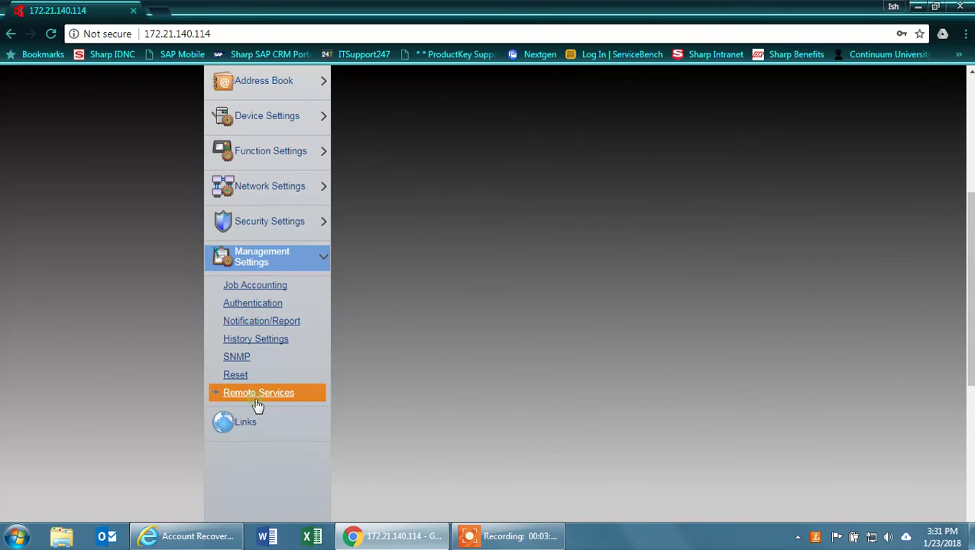
pyautogui.click(266, 322)
# Step: Tick Counter Status under Scheduled Report Items for the first report
pyautogui.scroll(-4, 522, 347)
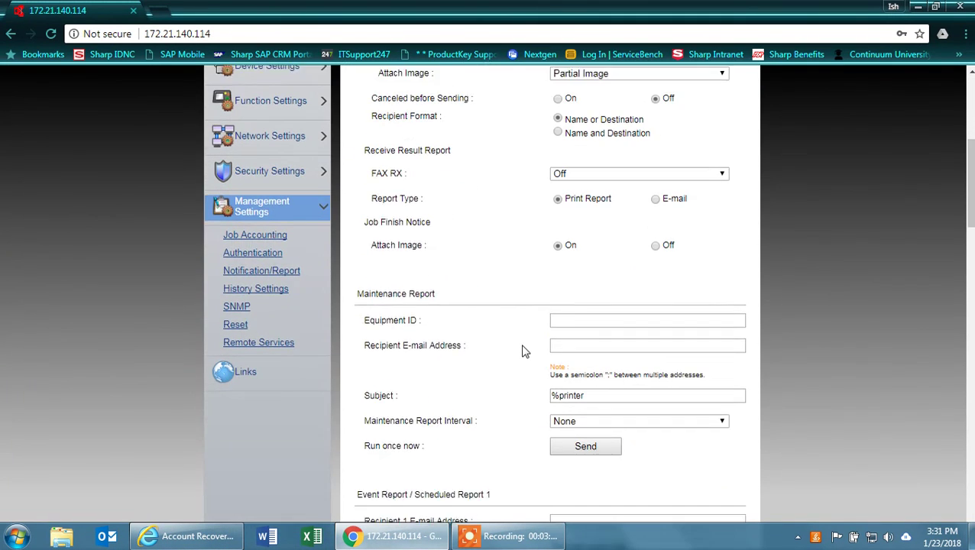
pyautogui.scroll(-4, 522, 350)
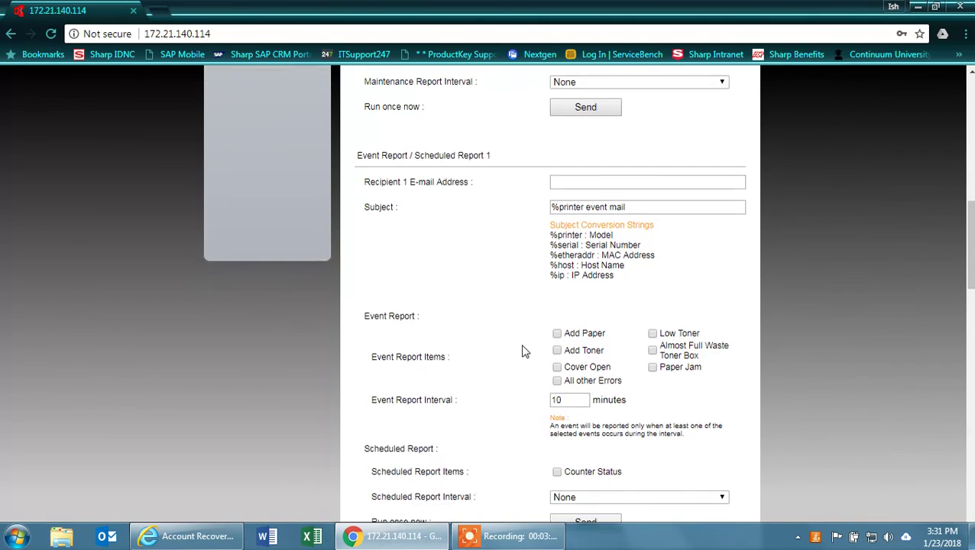
pyautogui.scroll(-3, 522, 349)
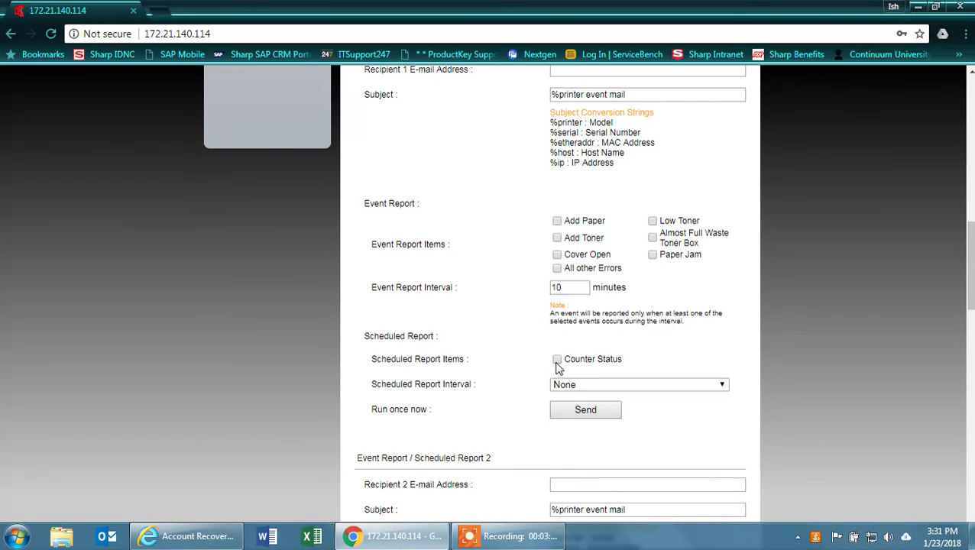
pyautogui.click(557, 360)
pyautogui.scroll(-4, 577, 385)
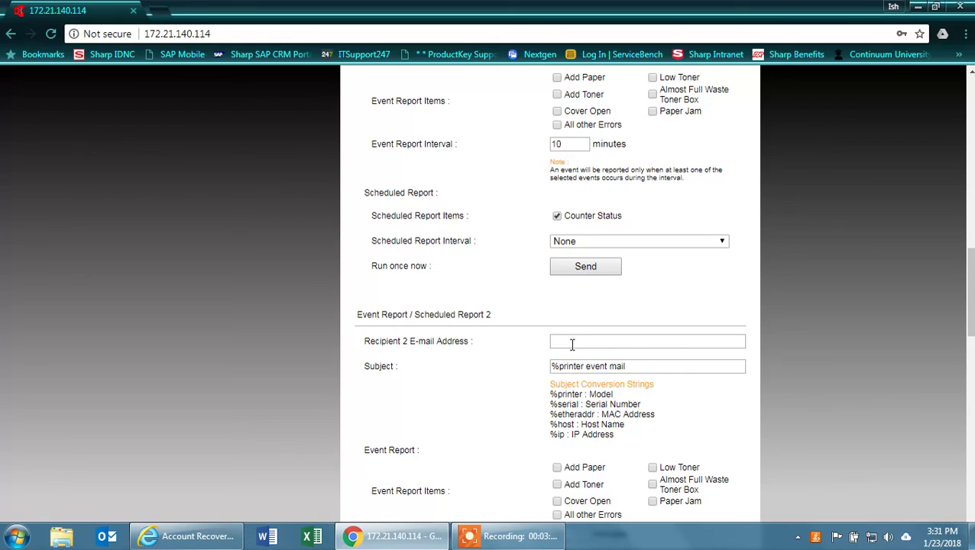
pyautogui.click(571, 343)
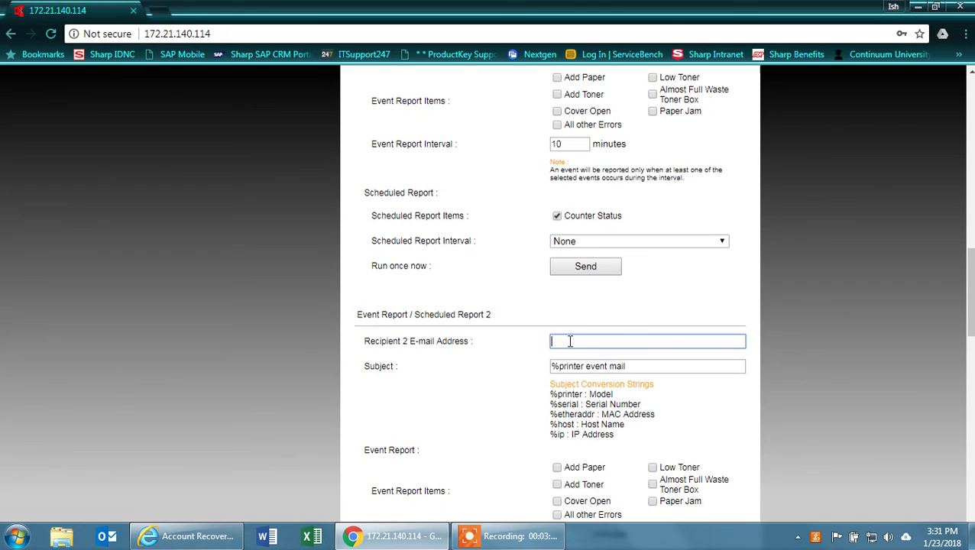
pyautogui.scroll(-4, 570, 341)
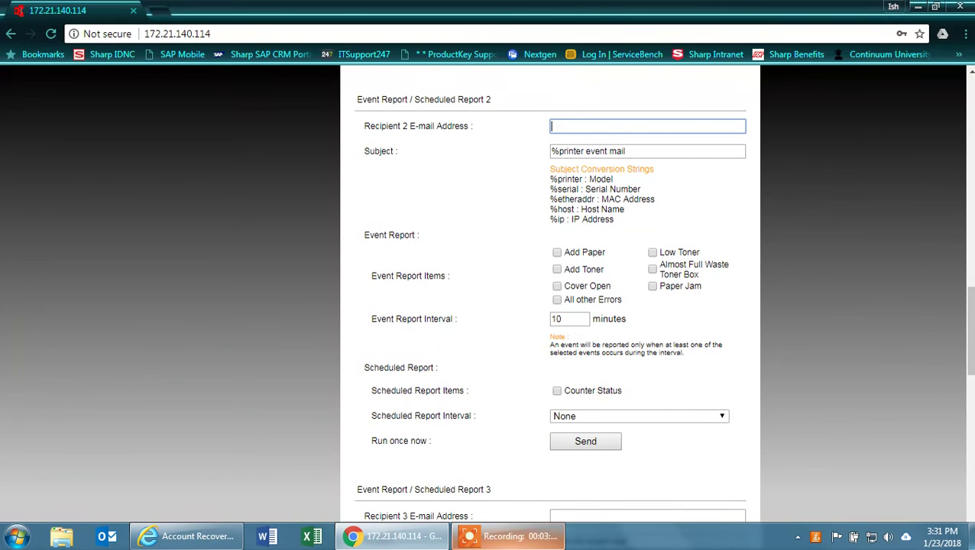